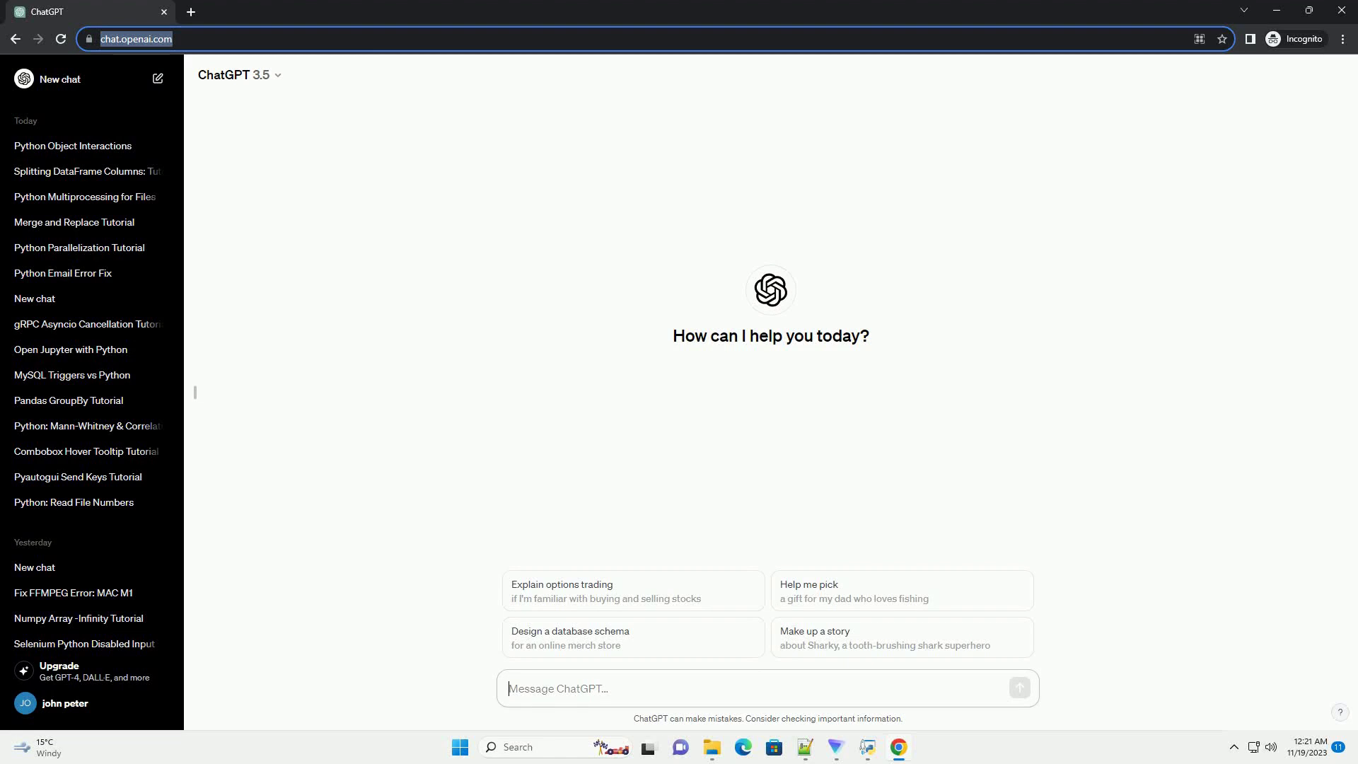
text(write an informative tutorial about How do I scrape dynamically loading website with scrolling using python Selenium with code example)
Step: Send the request for a Python Selenium tutorial on scraping scroll-loaded websites
key(Return)
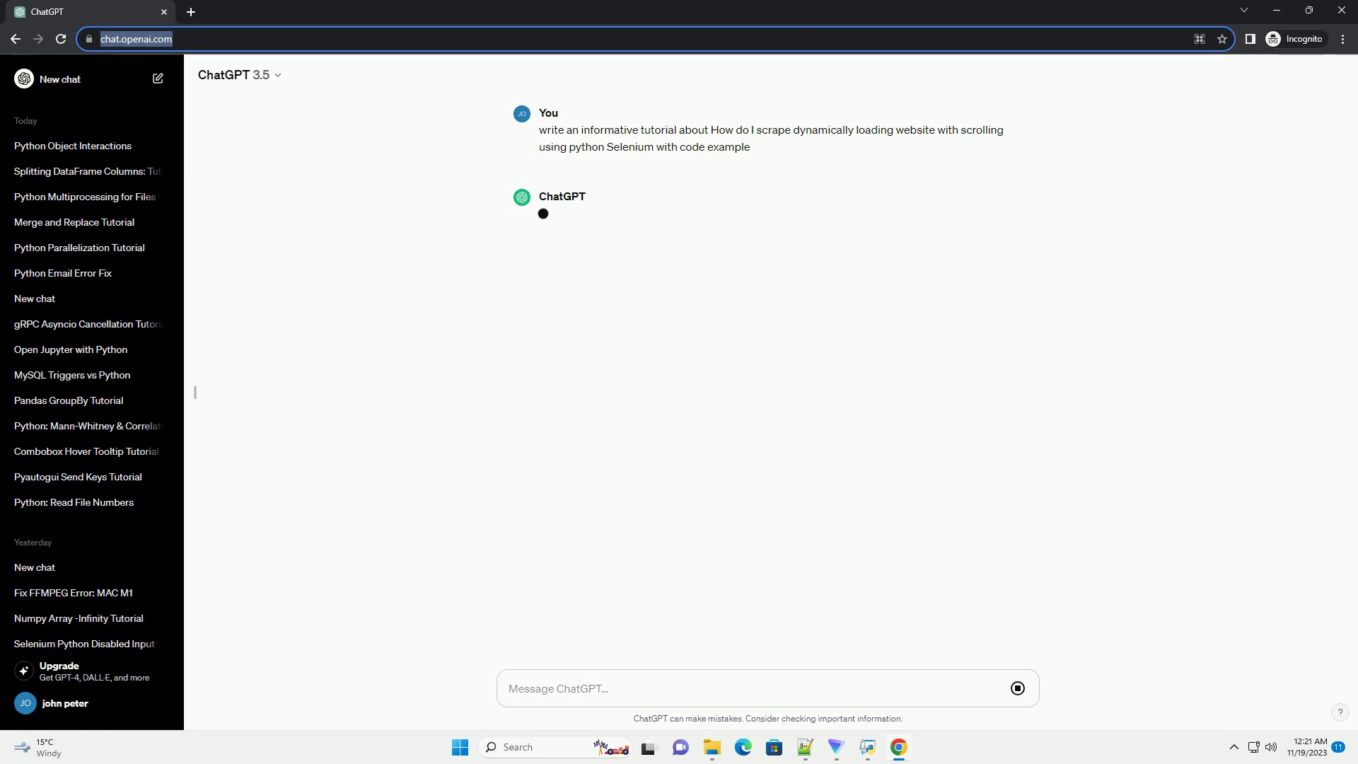